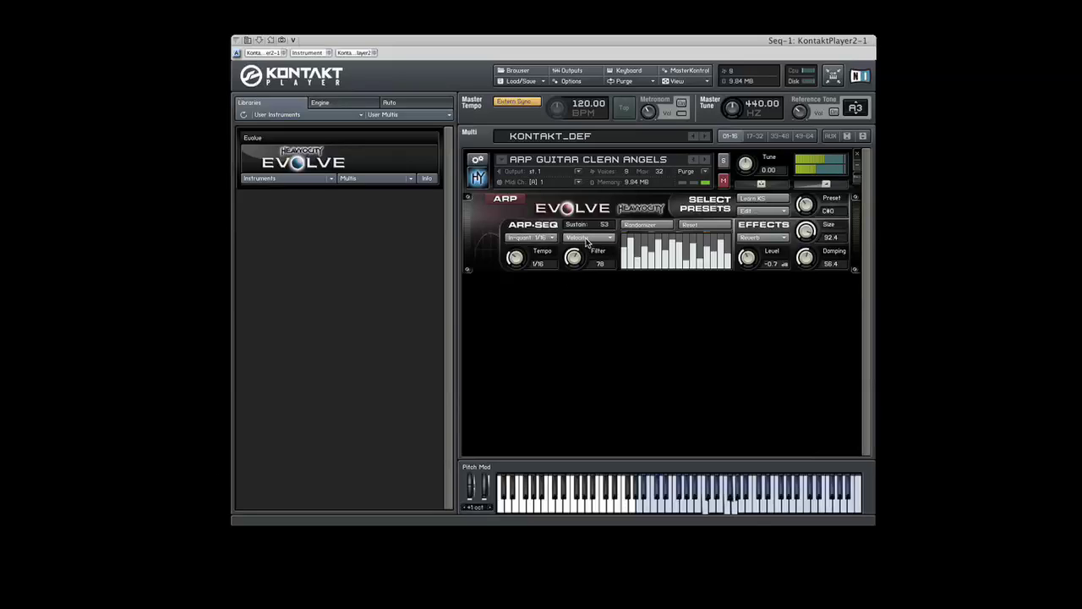
Try Filter and Pan as step targets, return to Velocity, and raise filter amount to 91
click(586, 240)
click(590, 245)
click(590, 243)
click(582, 272)
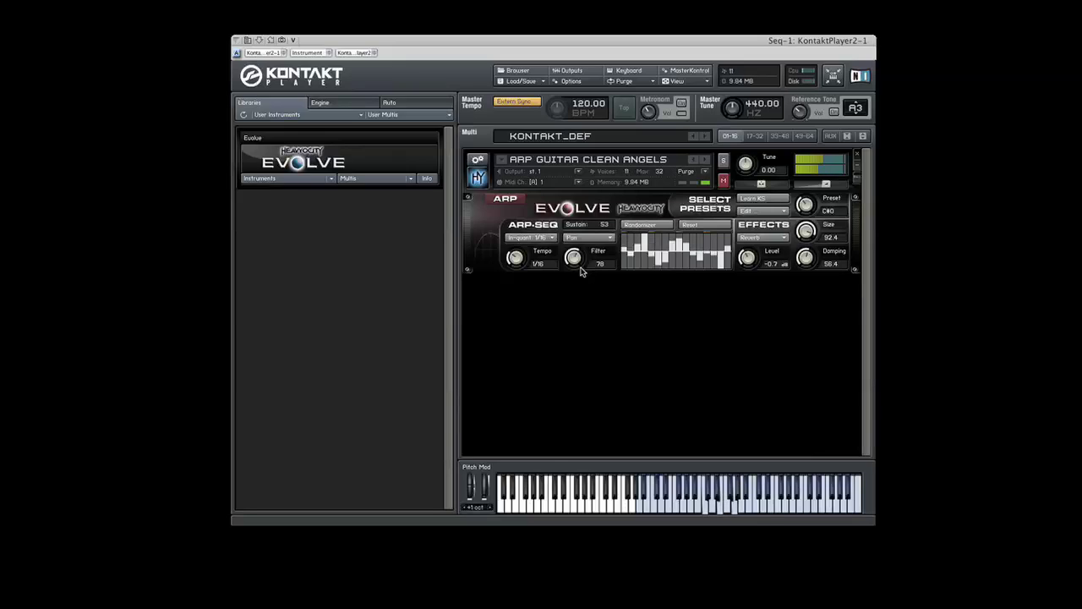
click(586, 239)
click(582, 251)
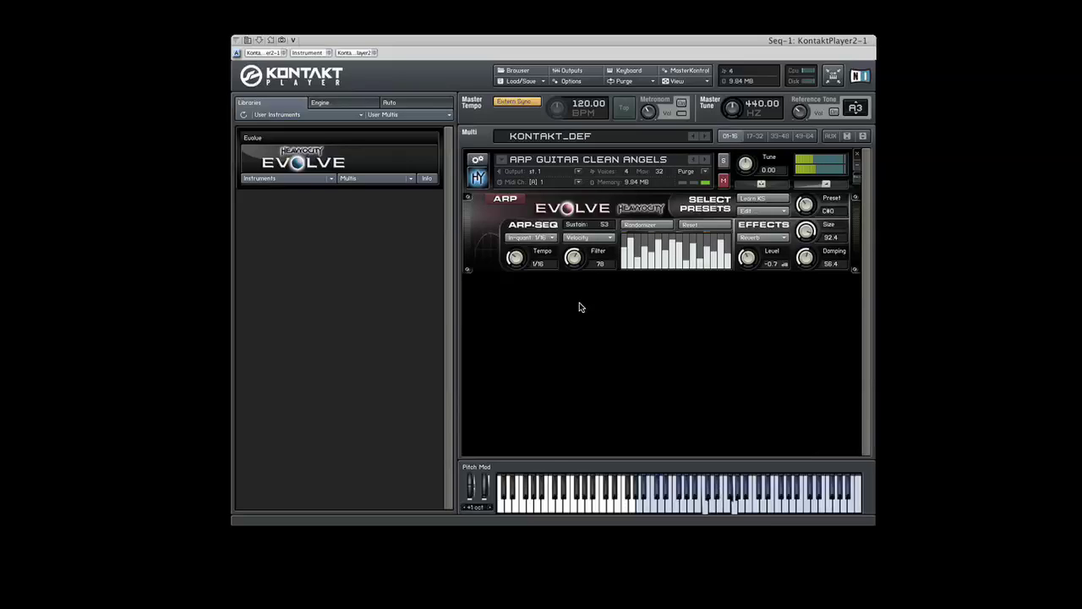
mouse_move(575, 261)
mouse_down()
mouse_move(566, 314)
mouse_move(568, 247)
mouse_up()
Arm Learn KS and set the step-preset keyswitch to B3
click(765, 200)
click(765, 199)
mouse_move(807, 208)
mouse_down()
mouse_move(806, 218)
mouse_move(806, 205)
mouse_up()
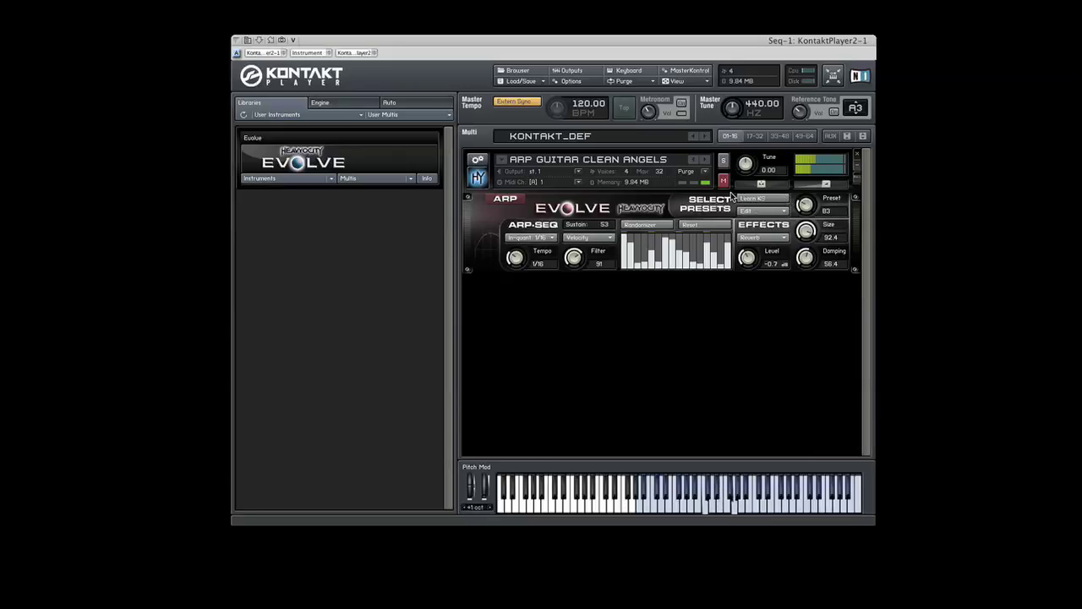
Audition factory step presets such as Perpetuality, ending on Elip-O-Phonic
click(765, 211)
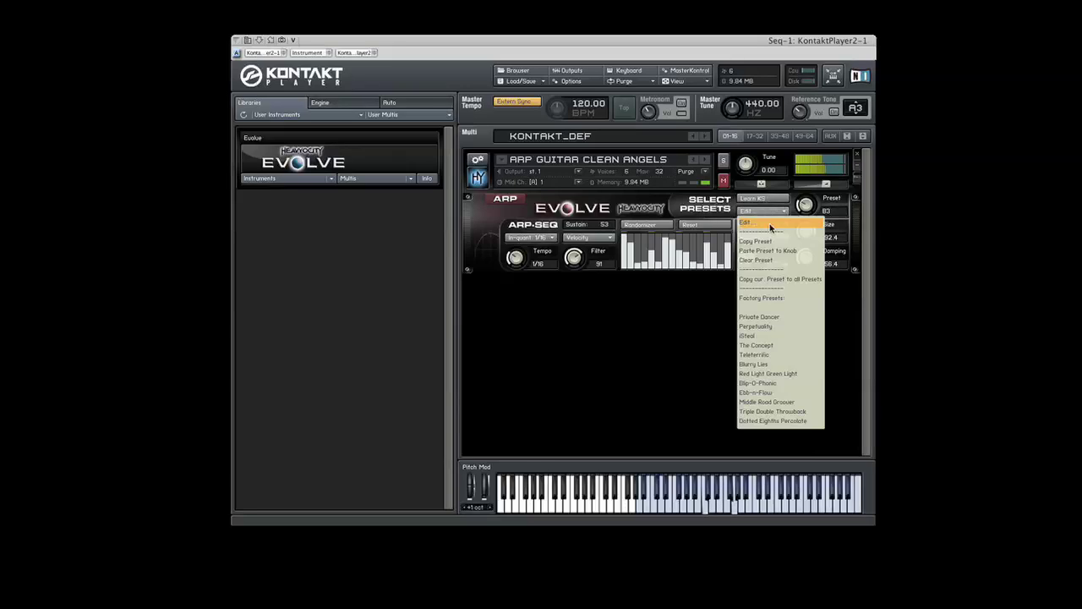
click(788, 360)
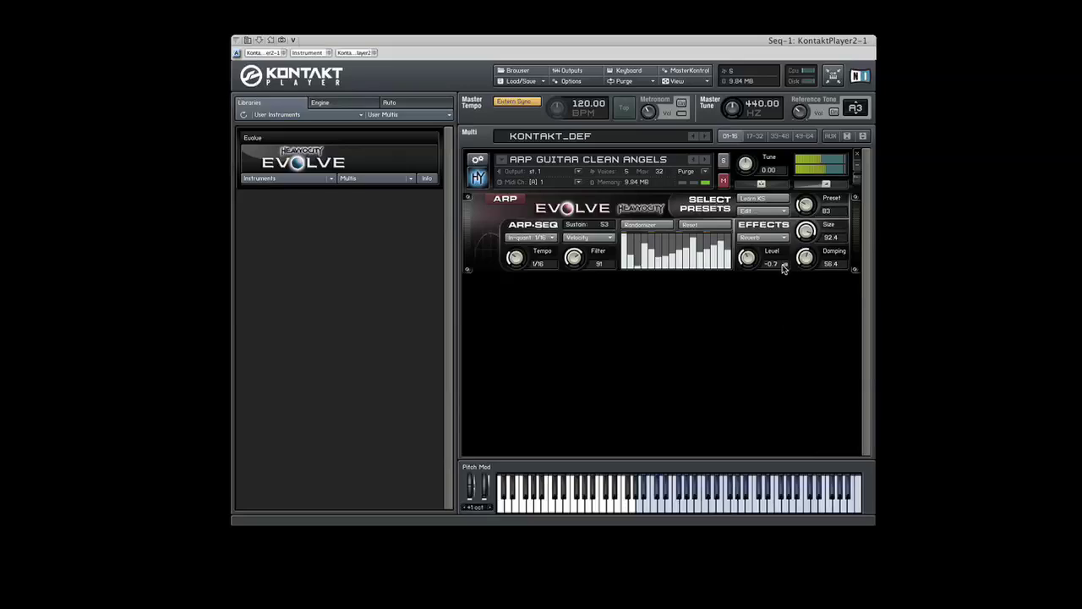
click(769, 211)
click(772, 331)
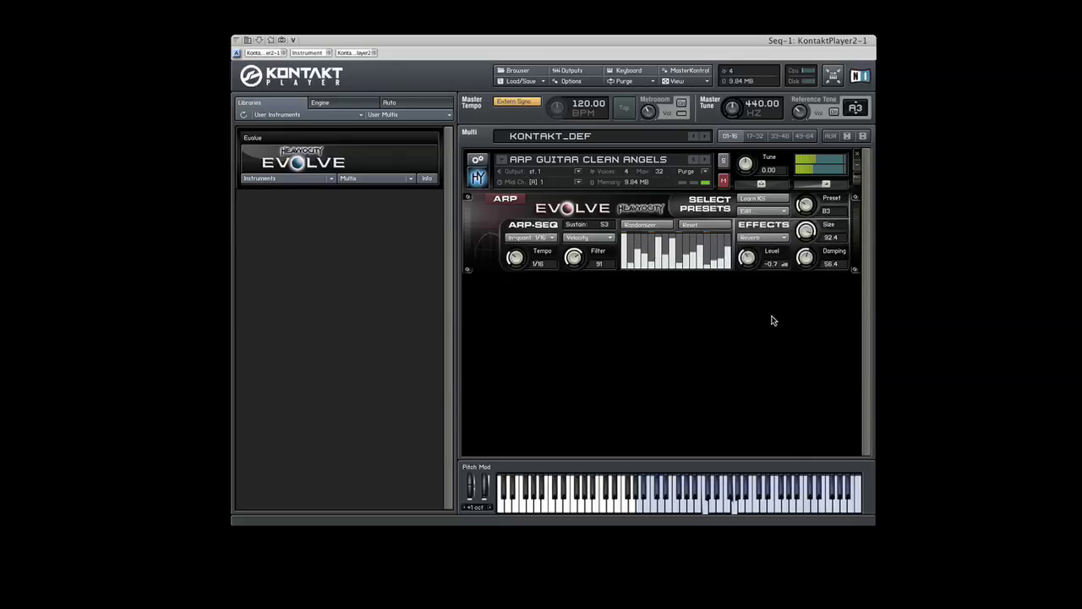
click(761, 212)
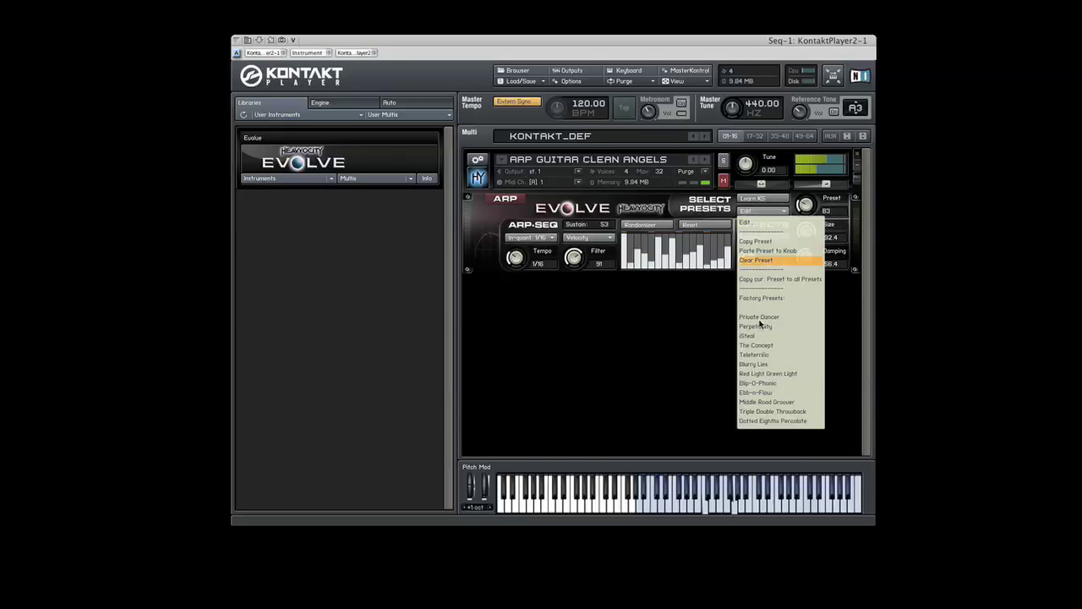
click(767, 385)
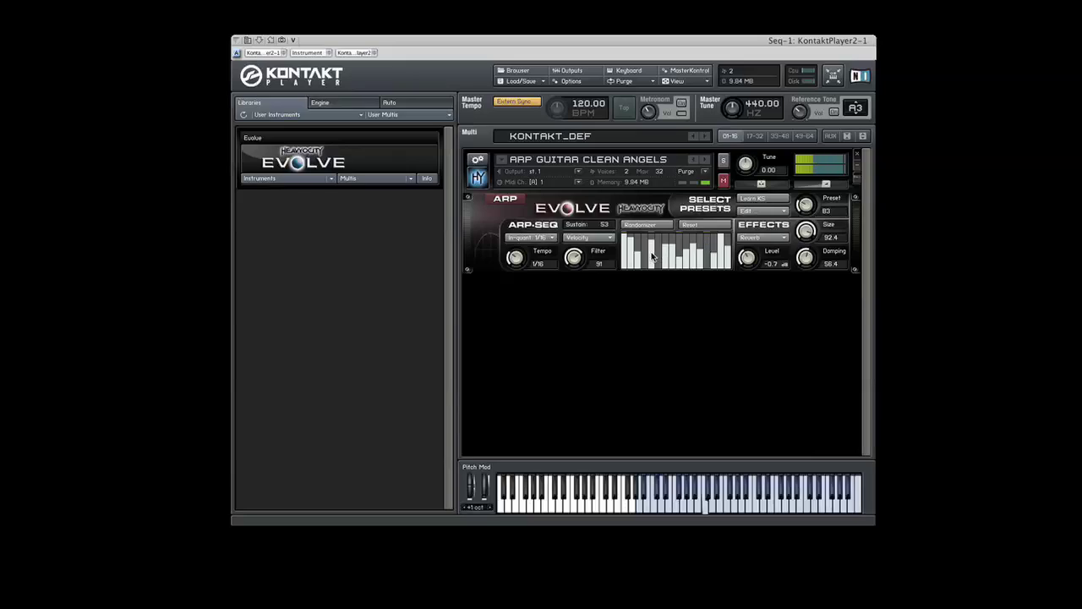
Hand-draw the ARP-SEQ step bars into a descending ramp, highest step first
mouse_move(652, 255)
mouse_down()
mouse_move(647, 243)
mouse_move(661, 241)
mouse_up()
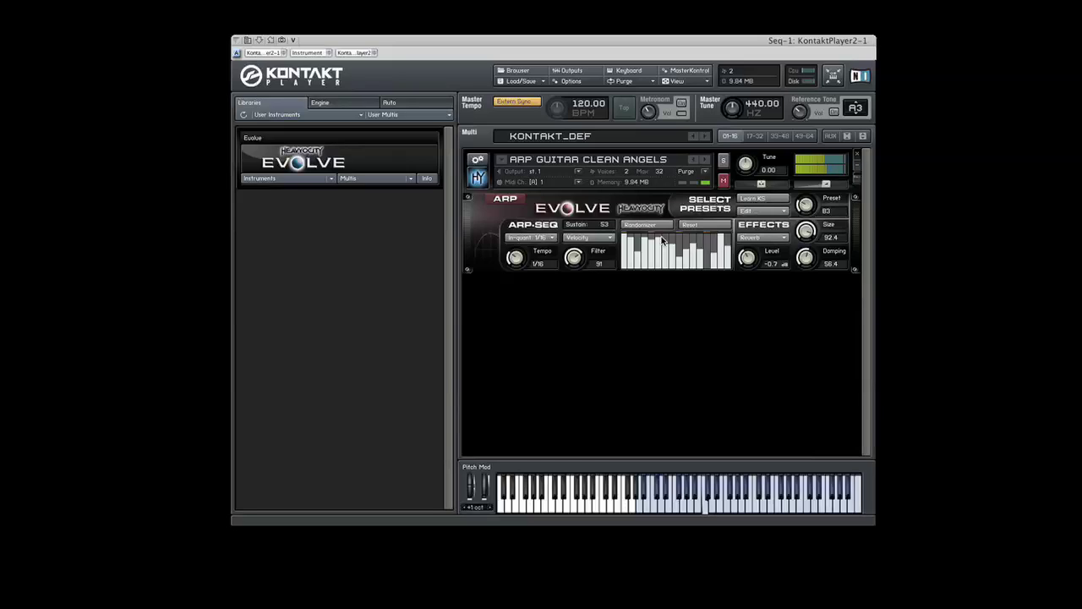
mouse_move(622, 256)
mouse_down()
mouse_move(720, 247)
mouse_move(717, 264)
mouse_move(624, 239)
mouse_up()
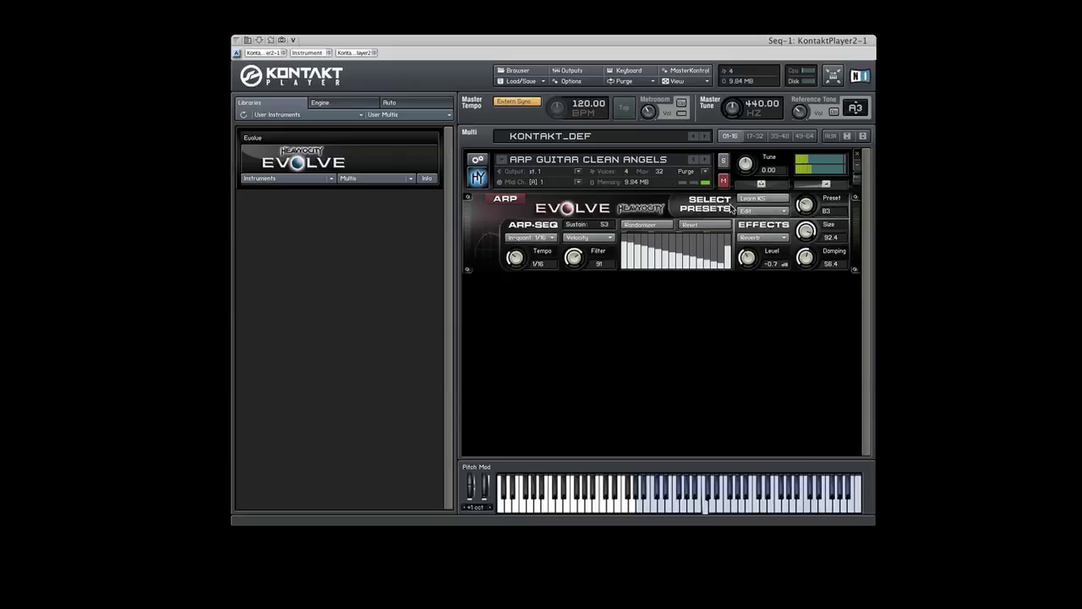
Randomize the steps, reset them flat, then randomize again for a fresh pattern
click(659, 226)
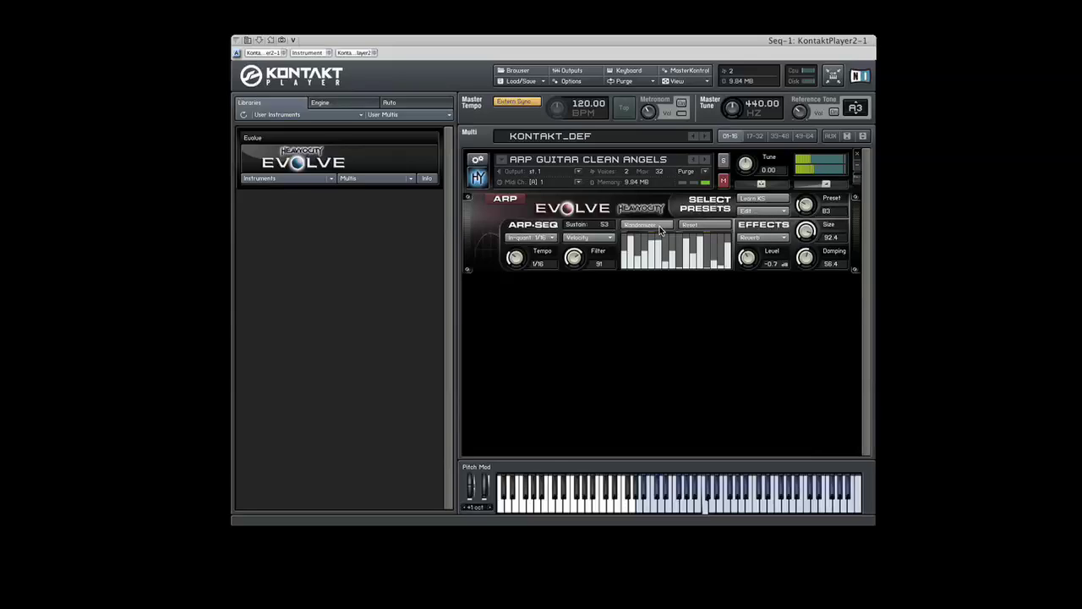
click(716, 224)
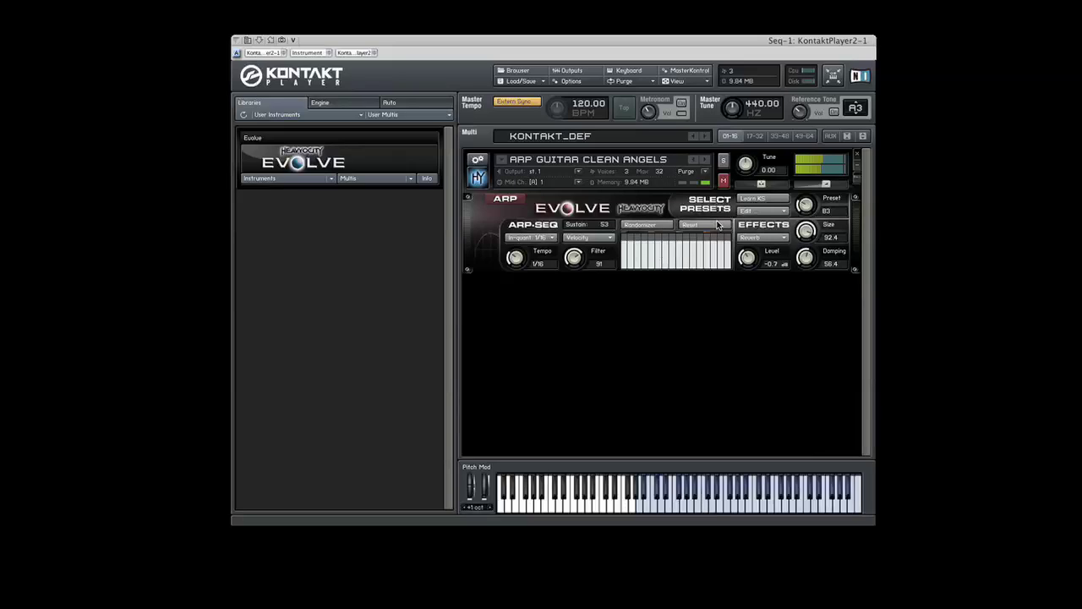
click(655, 226)
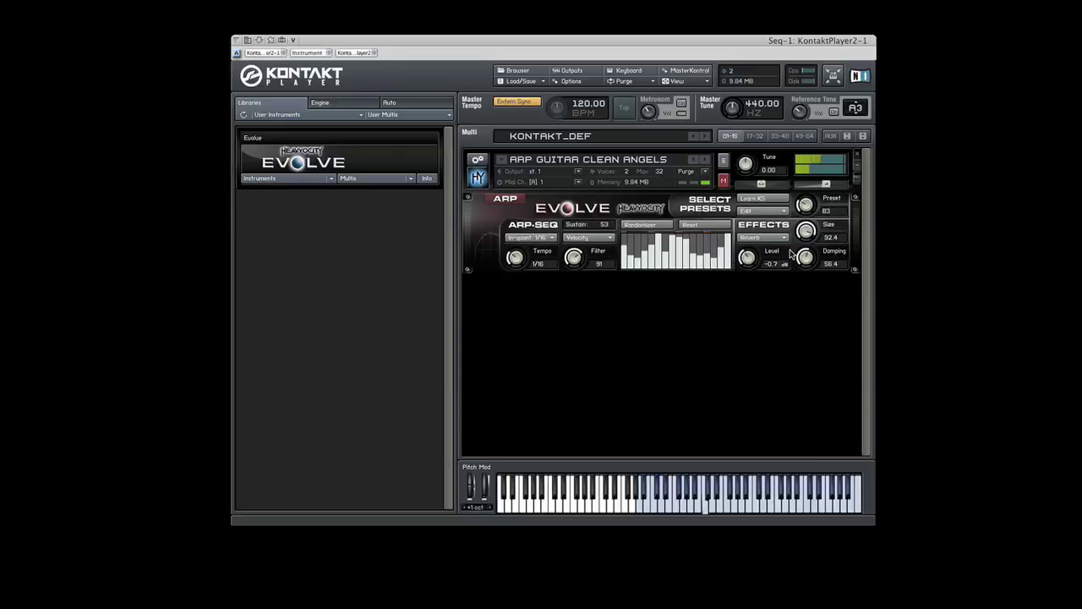
Copy the current step preset, move the Preset knob to C4, and paste it there
click(764, 210)
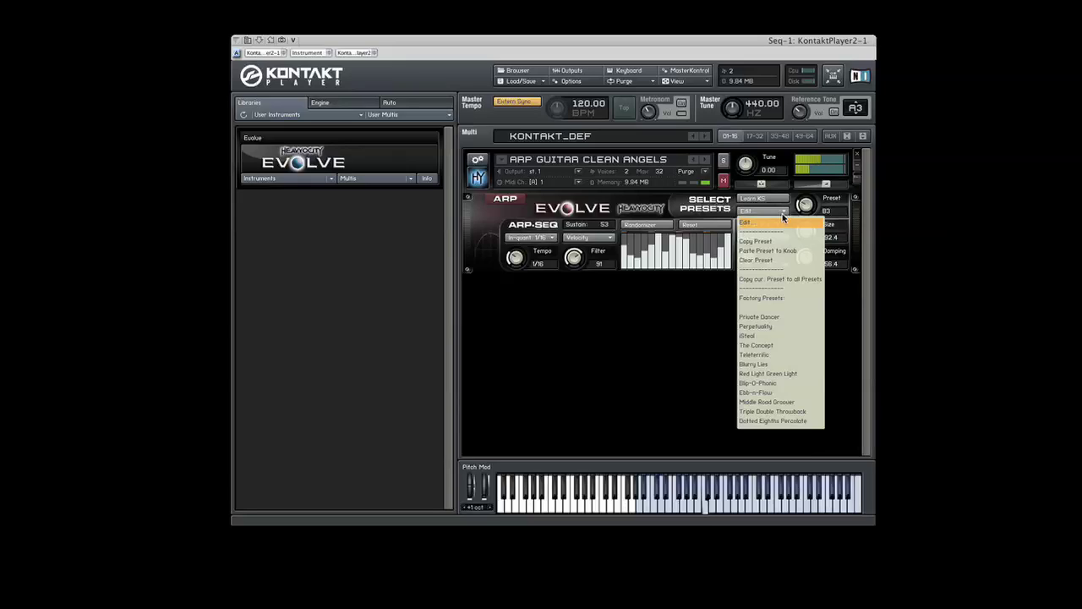
click(771, 243)
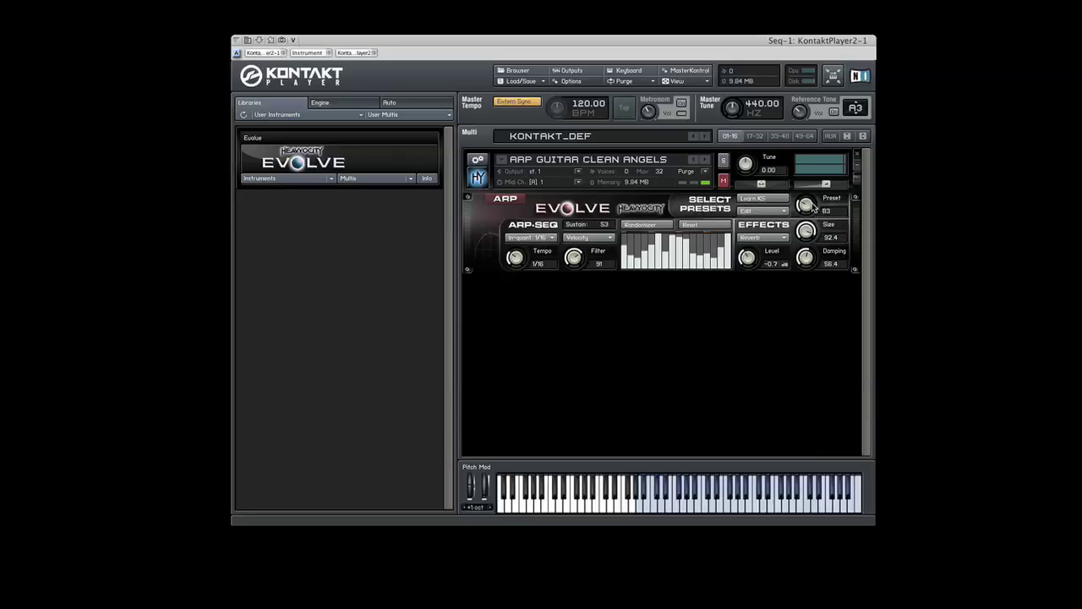
drag(812, 207, 811, 201)
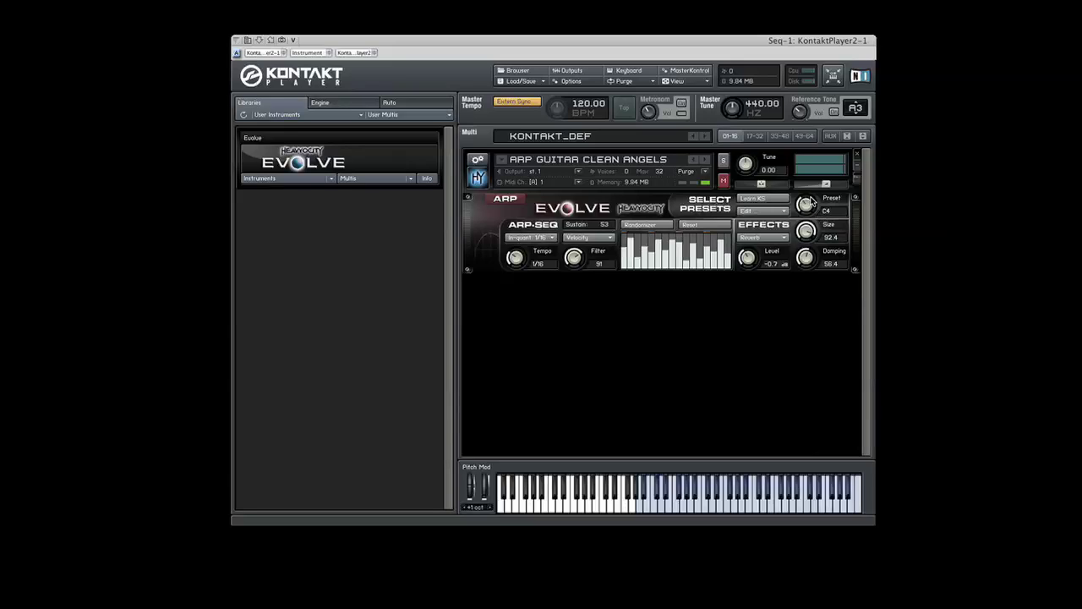
click(752, 211)
click(751, 251)
drag(516, 259, 517, 129)
drag(518, 129, 404, 500)
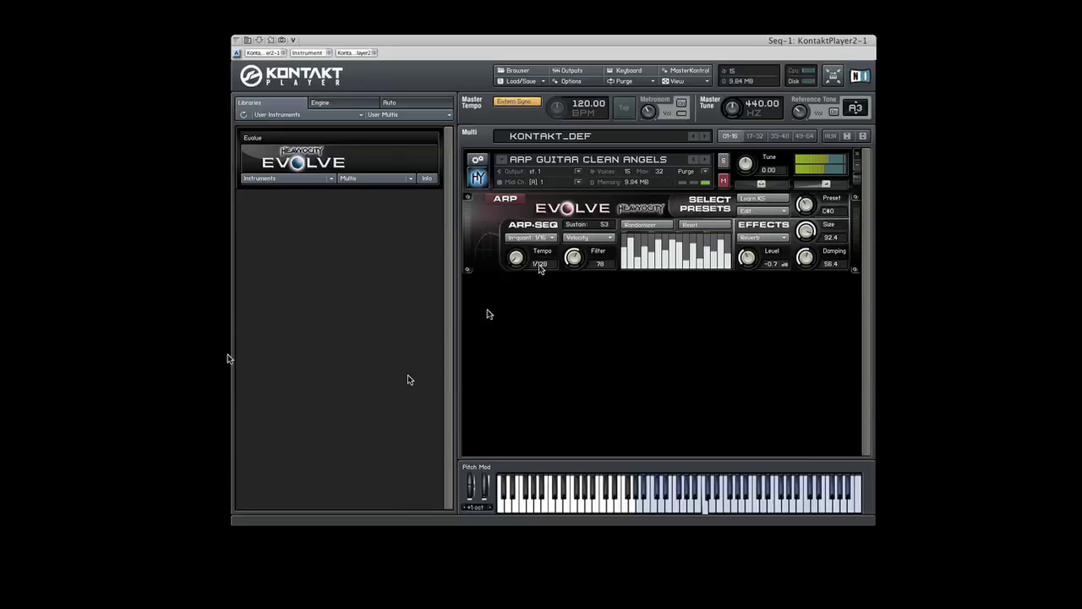
click(540, 269)
click(540, 237)
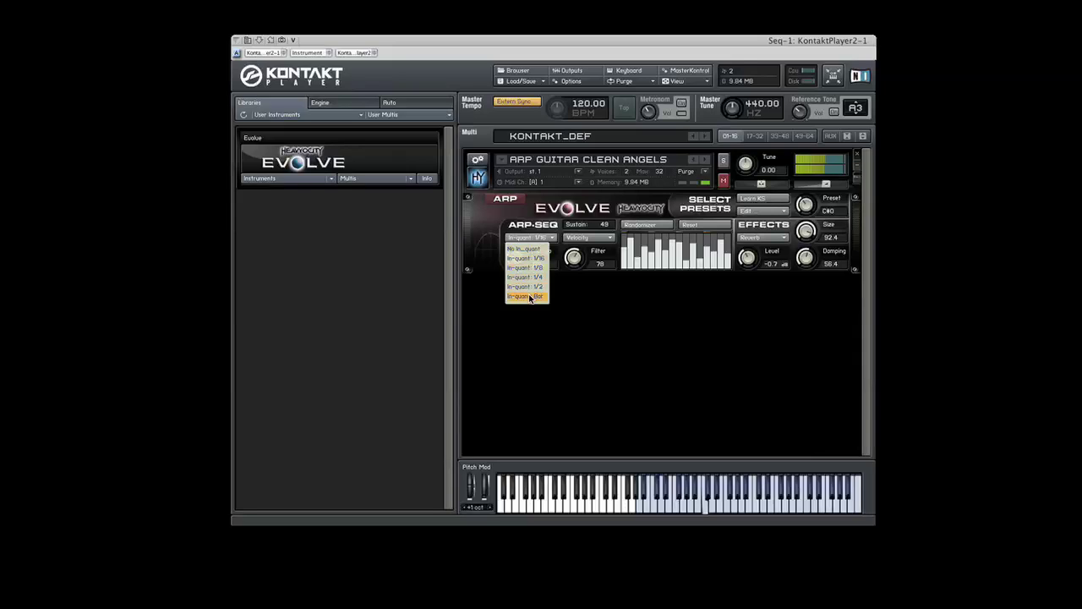
Keep input quantize at 1/16 and bring arp sustain down from 49 to 47
click(488, 270)
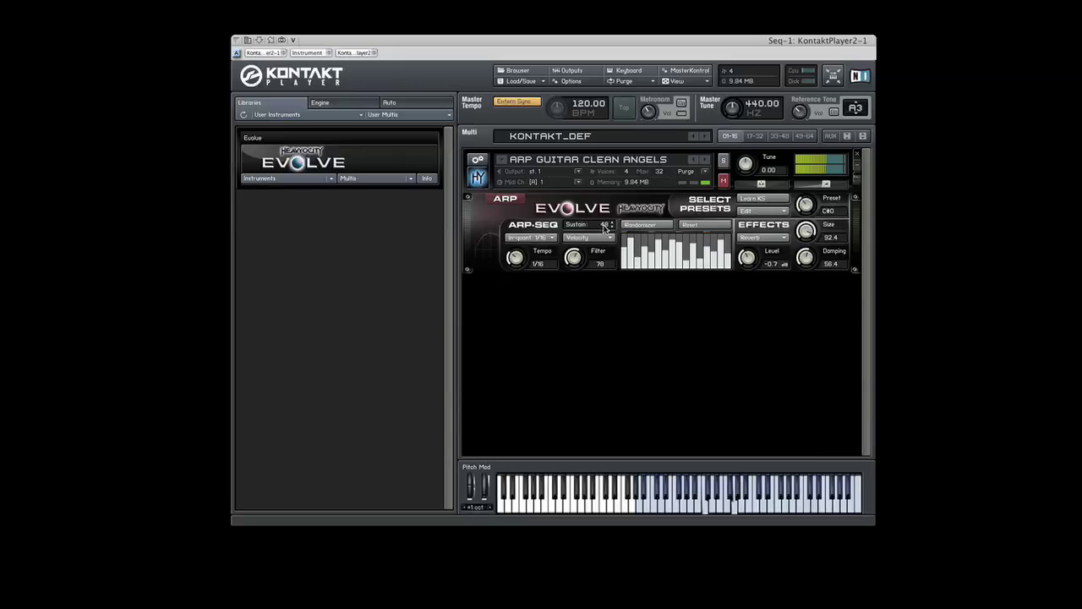
drag(604, 225, 599, 287)
drag(598, 297, 580, 230)
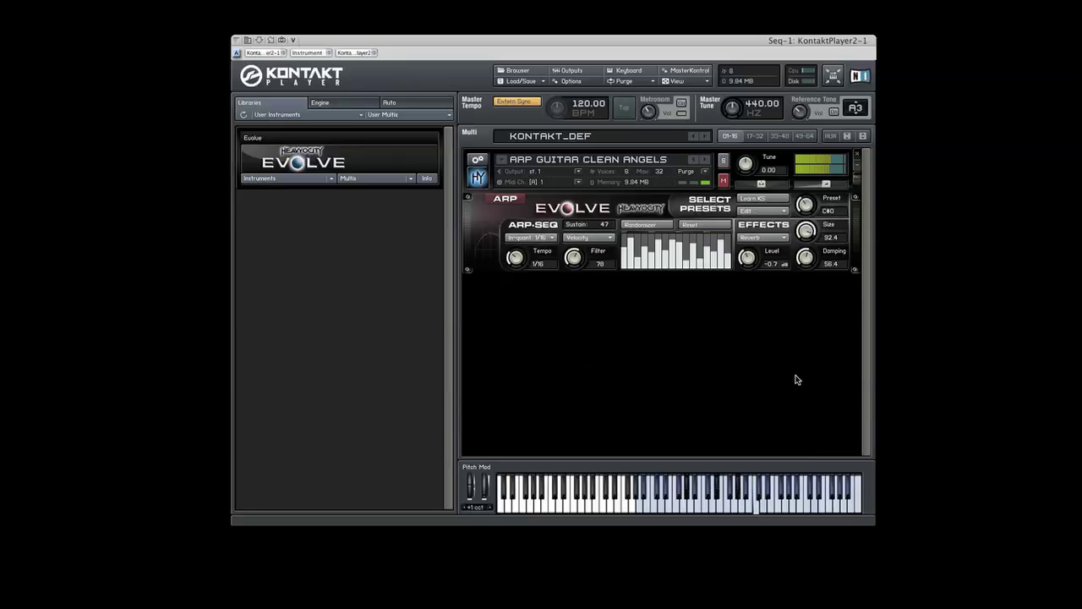
click(763, 237)
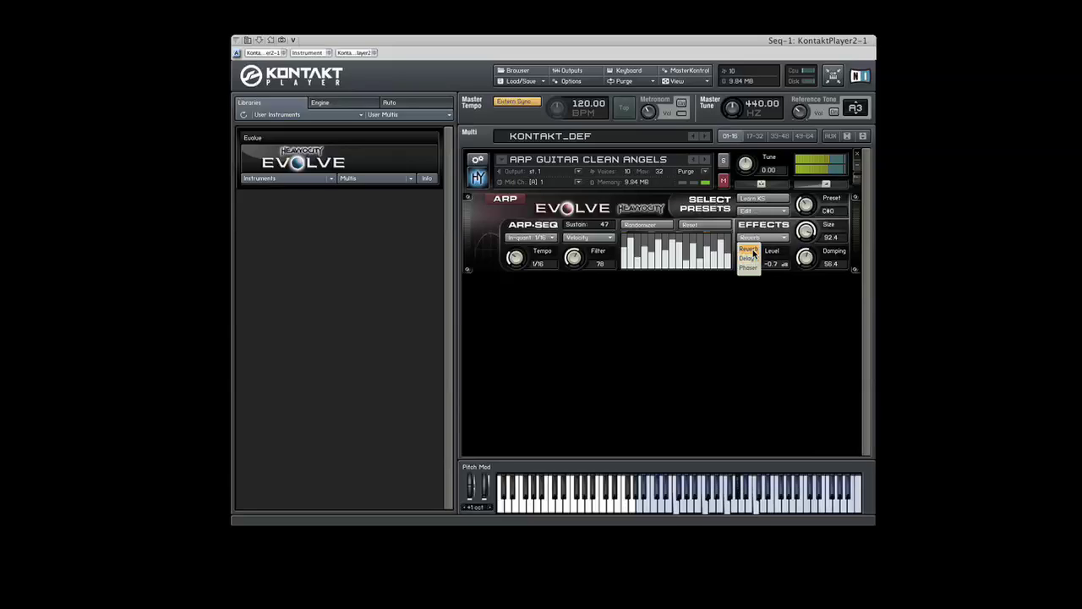
click(752, 250)
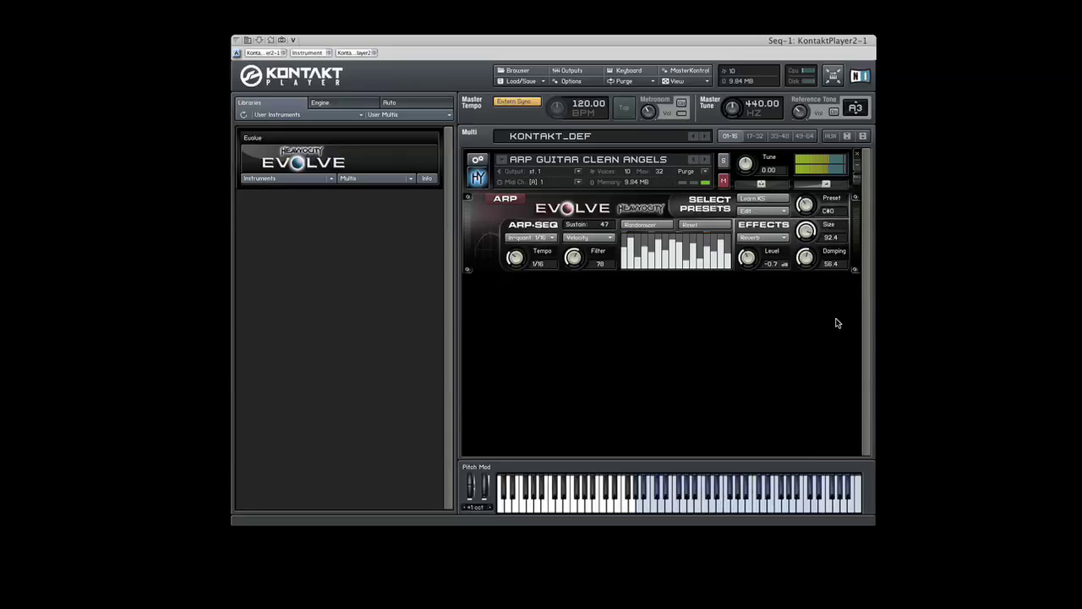